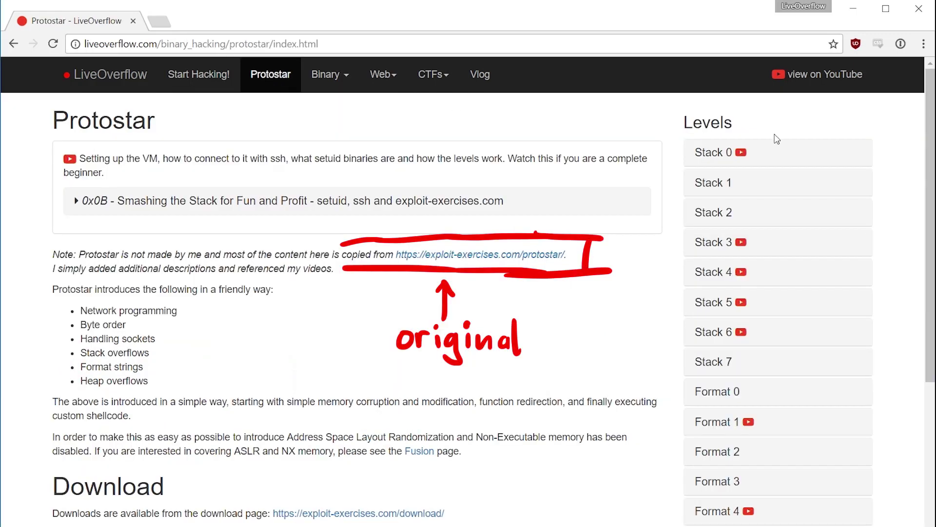
{"action": "scroll", "coordinate": [804, 191], "scroll_direction": "down", "scroll_amount": 5}
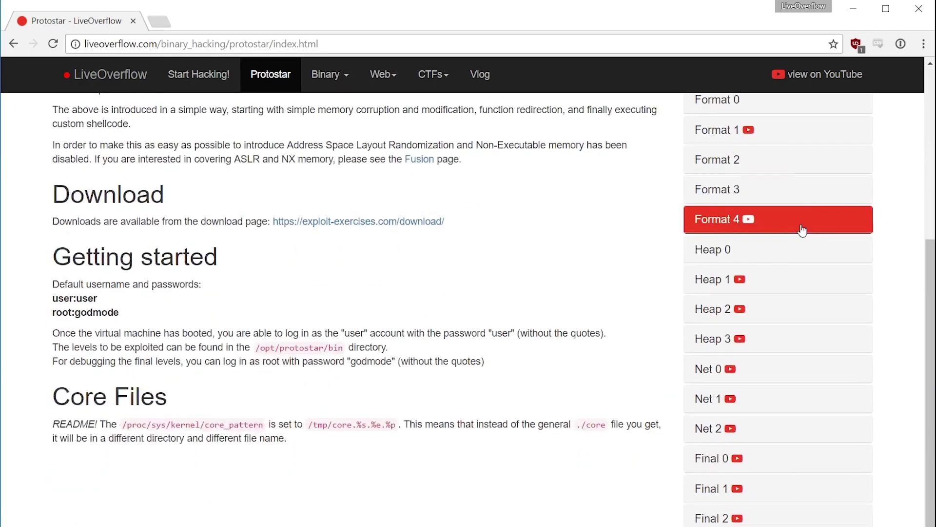
Watch the Final 2 video from 4:50, then play Stack 0's 0x0C solution video
{"action": "left_click", "coordinate": [759, 479]}
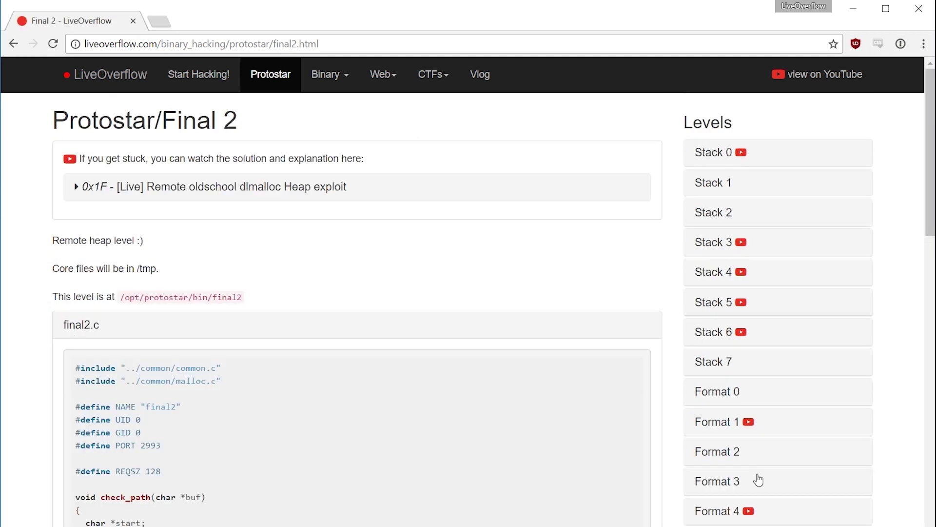
{"action": "scroll", "coordinate": [653, 263], "scroll_direction": "down", "scroll_amount": 15}
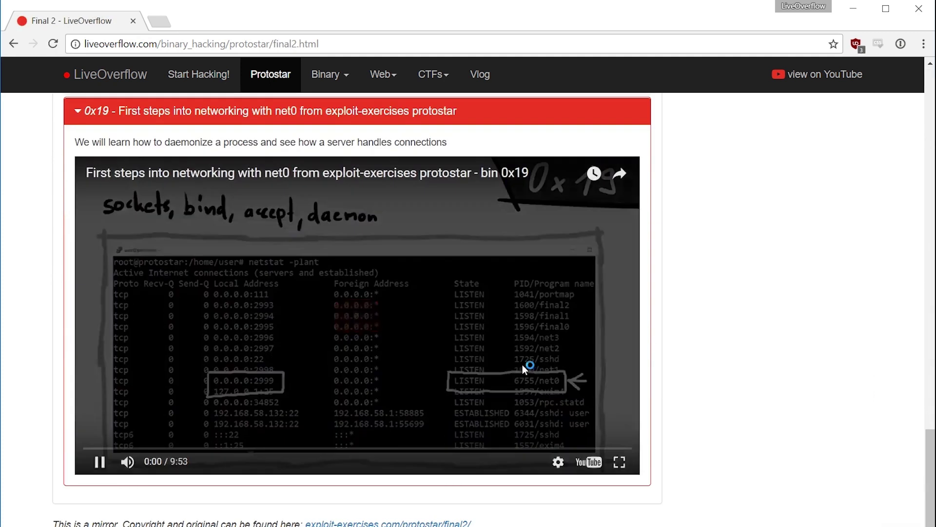
{"action": "left_click_drag", "start_coordinate": [275, 448], "coordinate": [353, 452]}
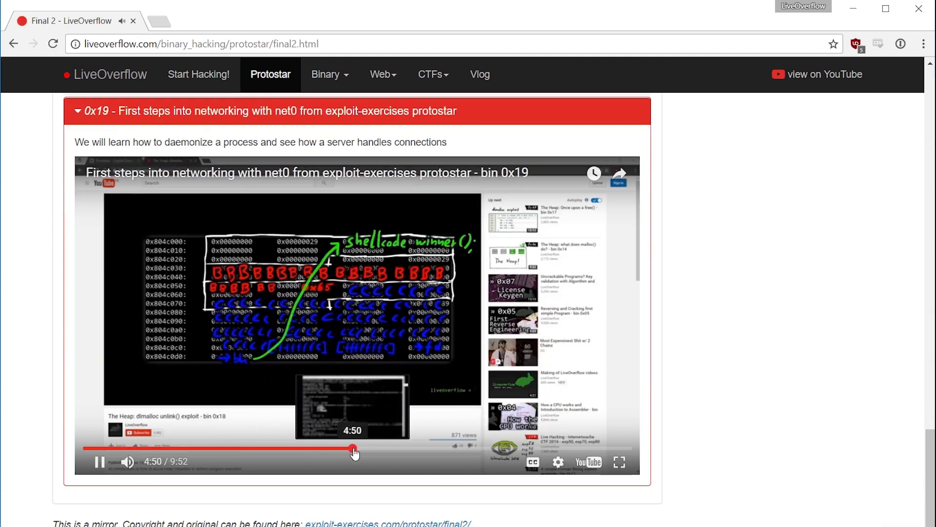
{"action": "scroll", "coordinate": [804, 329], "scroll_direction": "up", "scroll_amount": 8}
{"action": "scroll", "coordinate": [841, 220], "scroll_direction": "up", "scroll_amount": 7}
{"action": "left_click", "coordinate": [814, 152]}
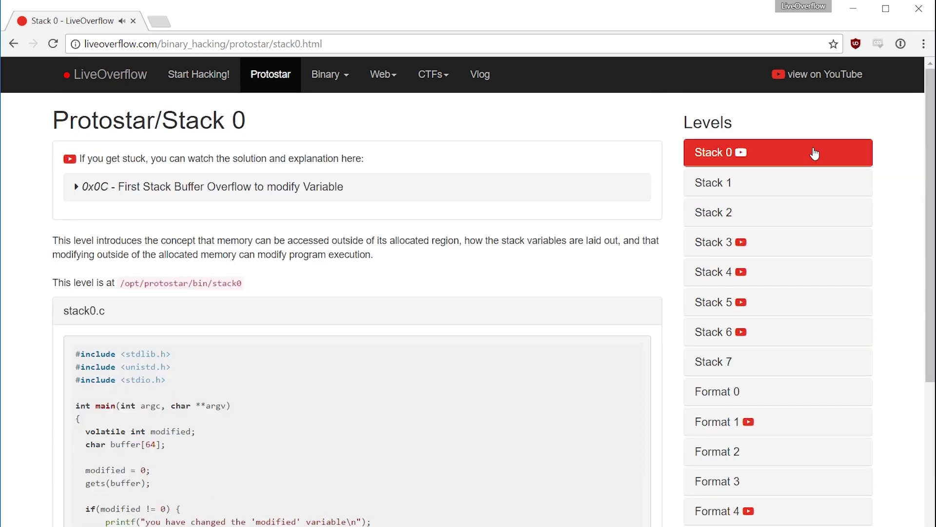
{"action": "left_click", "coordinate": [515, 186]}
{"action": "scroll", "coordinate": [392, 207], "scroll_direction": "down", "scroll_amount": 1}
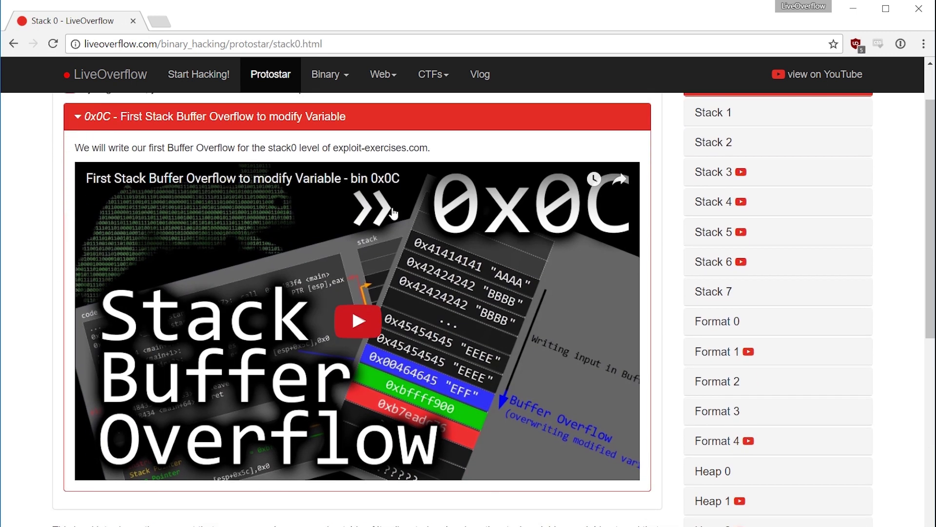
{"action": "left_click", "coordinate": [392, 207]}
{"action": "scroll", "coordinate": [558, 517], "scroll_direction": "down", "scroll_amount": 1}
{"action": "scroll", "coordinate": [558, 518], "scroll_direction": "down", "scroll_amount": 4}
{"action": "scroll", "coordinate": [557, 517], "scroll_direction": "down", "scroll_amount": 1}
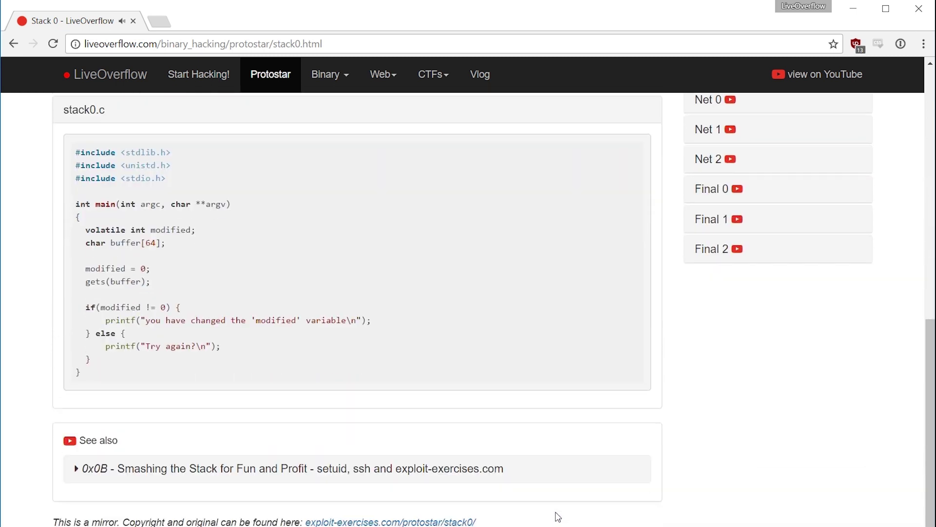
Copy the full stack0.c source code from the Stack 0 page
{"action": "left_click_drag", "start_coordinate": [76, 151], "coordinate": [185, 387]}
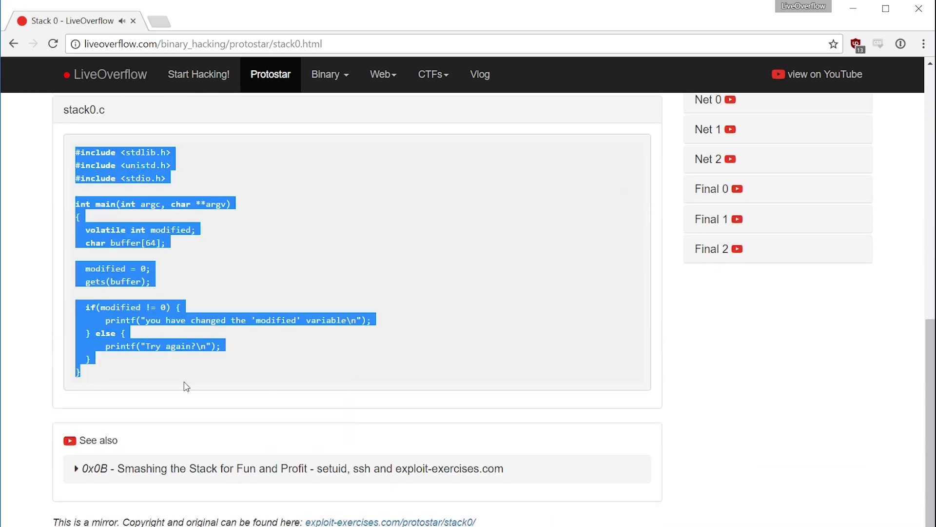
{"action": "right_click", "coordinate": [180, 347]}
{"action": "left_click", "coordinate": [207, 365]}
{"action": "left_click", "coordinate": [208, 370]}
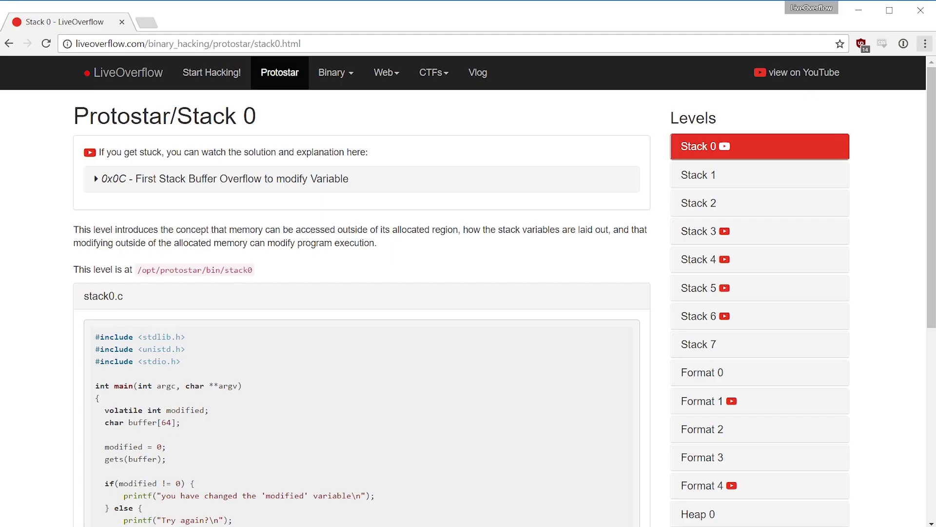
{"action": "left_click_drag", "start_coordinate": [932, 101], "coordinate": [932, 161]}
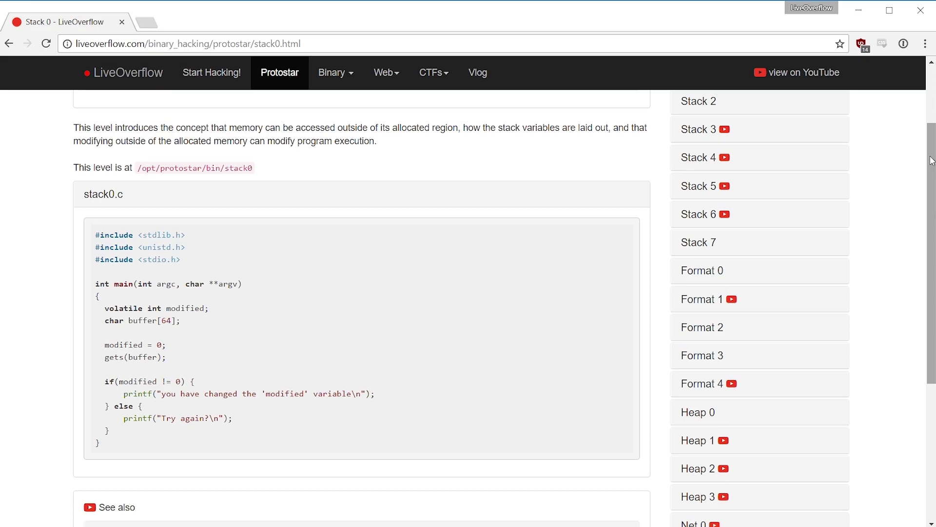
{"action": "scroll", "coordinate": [931, 161], "scroll_direction": "up", "scroll_amount": 1}
Play Stack 0's 0x0C solution video from around 10:05
{"action": "left_click", "coordinate": [512, 155]}
{"action": "left_click", "coordinate": [444, 341]}
{"action": "left_click", "coordinate": [567, 472]}
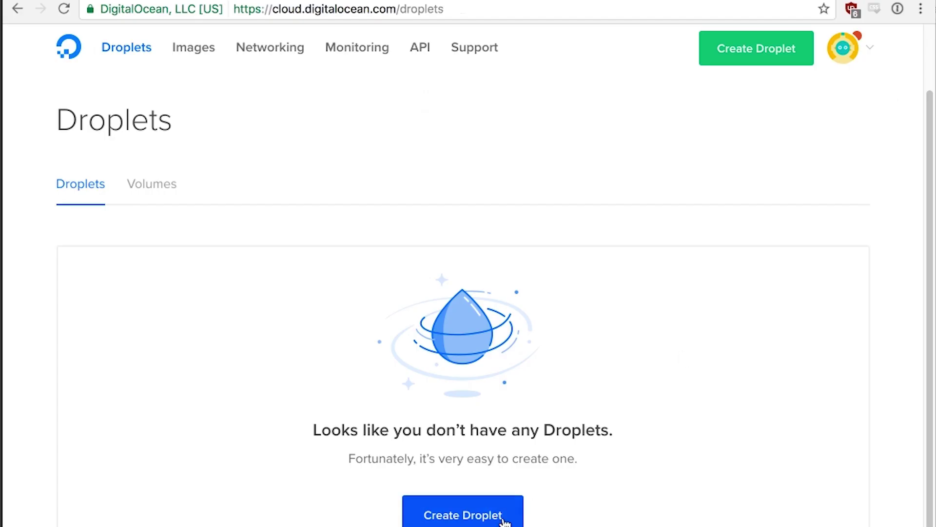
Create droplet ubuntu16: Ubuntu 16.04.2 x64, $5/mo 512 MB, Frankfurt FRA1
{"action": "left_click", "coordinate": [501, 519]}
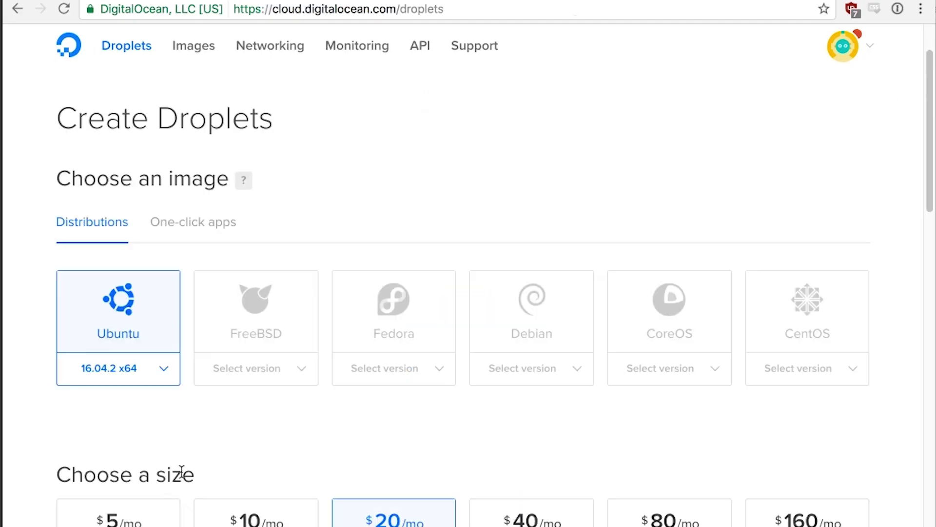
{"action": "scroll", "coordinate": [230, 431], "scroll_direction": "down", "scroll_amount": 4}
{"action": "left_click", "coordinate": [117, 307]}
{"action": "scroll", "coordinate": [622, 446], "scroll_direction": "down", "scroll_amount": 5}
{"action": "scroll", "coordinate": [622, 447], "scroll_direction": "down", "scroll_amount": 1}
{"action": "left_click", "coordinate": [827, 414]}
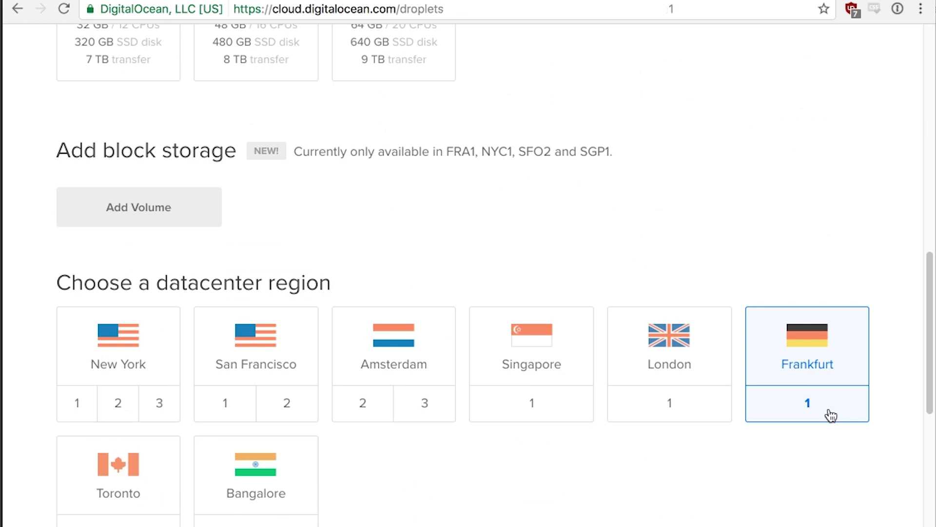
{"action": "scroll", "coordinate": [828, 410], "scroll_direction": "down", "scroll_amount": 5}
{"action": "scroll", "coordinate": [828, 410], "scroll_direction": "down", "scroll_amount": 3}
{"action": "triple_click", "coordinate": [769, 359]}
{"action": "type", "text": "ubuntu16"}
{"action": "left_click", "coordinate": [627, 492]}
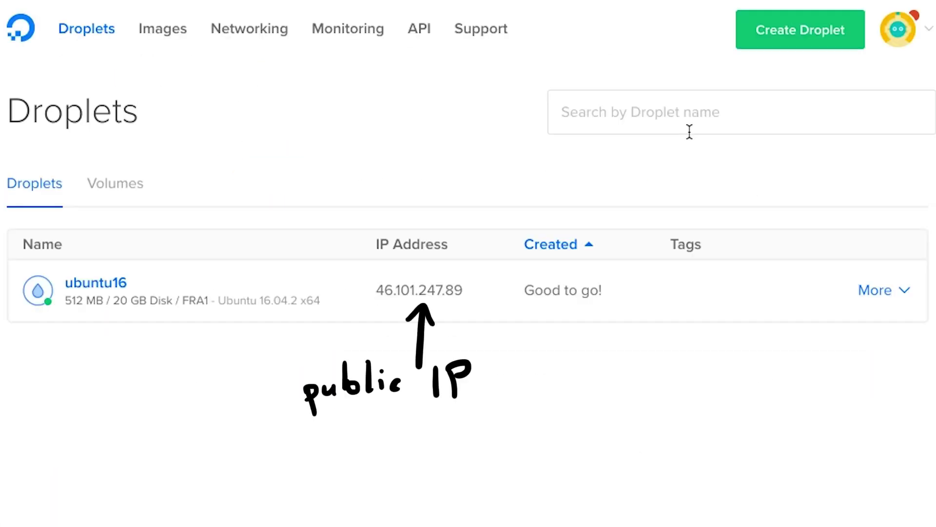
{"action": "type", "text": "vim stack0.c"}
Create stack0.c in vim, check gcc -v, and install gcc with apt-get
{"action": "key", "text": "Return"}
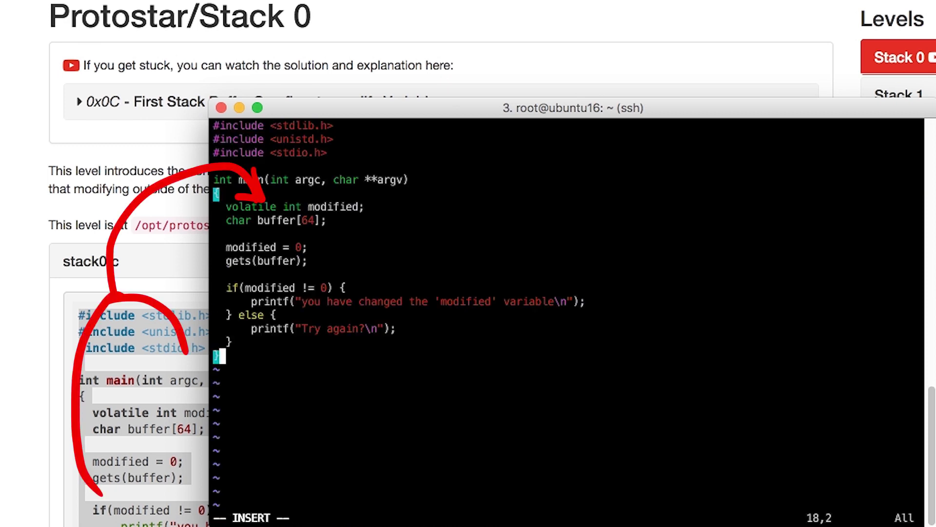
{"action": "type", "text": "gcc -v"}
{"action": "key", "text": "Return"}
{"action": "type", "text": "apt-get install gcc"}
{"action": "key", "text": "Return"}
{"action": "key", "text": "Return"}
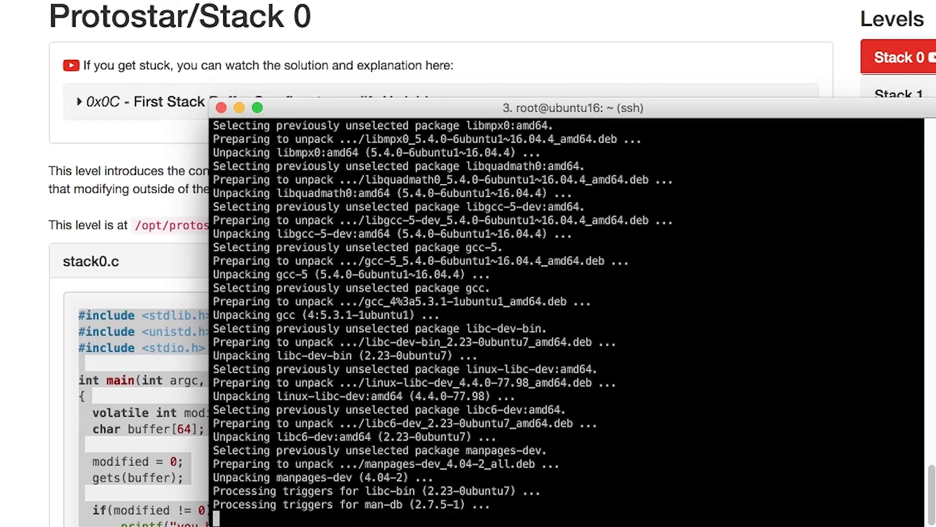
{"action": "key", "text": "ctrl+l"}
{"action": "type", "text": "gcc stack0.c -o stack0"}
{"action": "key", "text": "Return"}
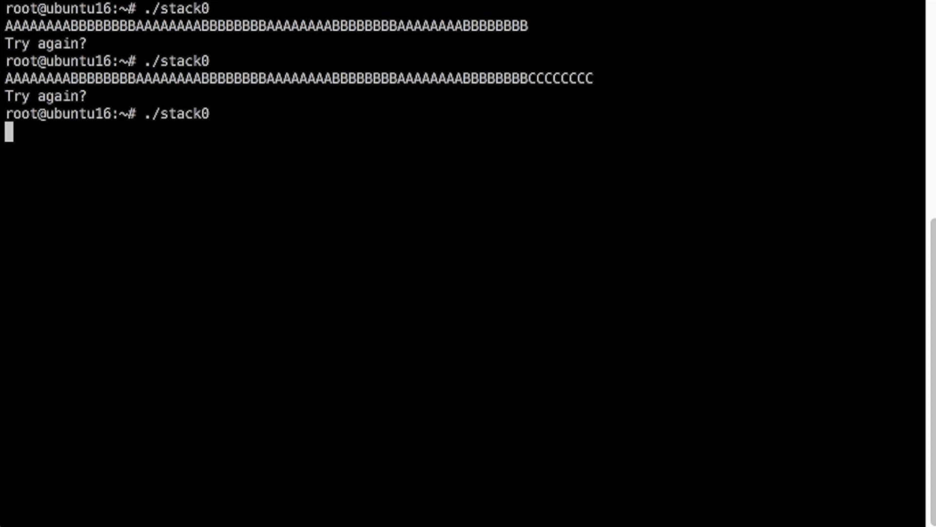
Run stack0 with pasted A–D letter patterns, triggering stack smashing detection
{"action": "triple_click", "coordinate": [266, 78]}
{"action": "middle_click", "coordinate": [266, 79]}
{"action": "type", "text": "DDDDDDDD"}
{"action": "key", "text": "Return"}
{"action": "key", "text": "Up"}
{"action": "key", "text": "Return"}
{"action": "left_click_drag", "start_coordinate": [651, 130], "coordinate": [6, 131]}
{"action": "middle_click", "coordinate": [491, 189]}
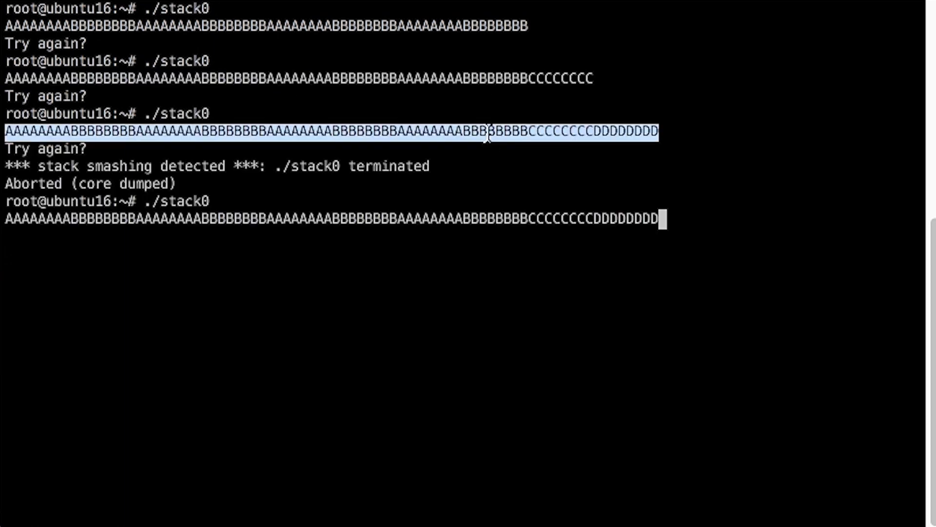
{"action": "key", "text": "Return"}
{"action": "key", "text": "Up"}
{"action": "key", "text": "Return"}
{"action": "triple_click", "coordinate": [517, 218]}
{"action": "middle_click", "coordinate": [516, 218]}
{"action": "key", "text": "BackSpace"}
{"action": "key", "text": "Return"}
Rerun stack0 repeatedly, trimming one D from the pasted pattern each time
{"action": "triple_click", "coordinate": [322, 306]}
{"action": "middle_click", "coordinate": [322, 307]}
{"action": "key", "text": "BackSpace"}
{"action": "key", "text": "Return"}
{"action": "key", "text": "Up"}
{"action": "key", "text": "Return"}
{"action": "triple_click", "coordinate": [315, 393]}
{"action": "middle_click", "coordinate": [314, 393]}
{"action": "key", "text": "BackSpace"}
{"action": "key", "text": "Return"}
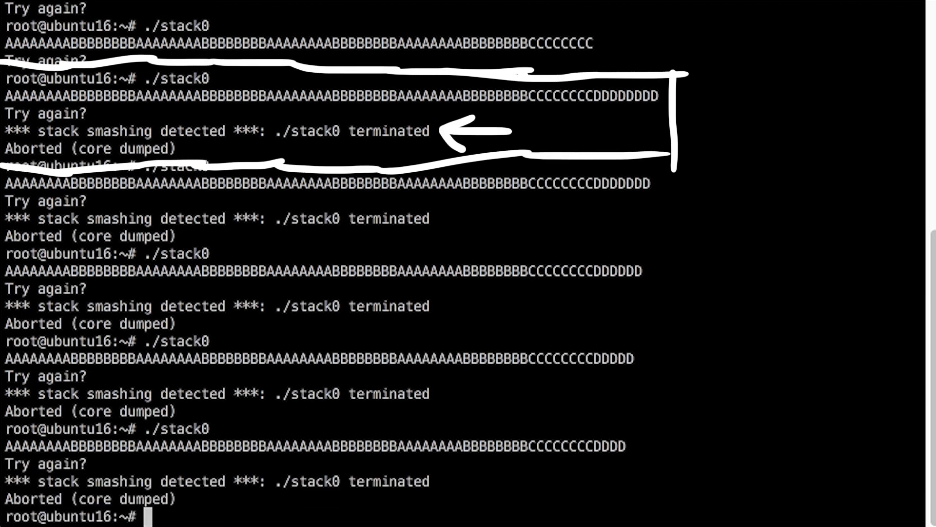
{"action": "key", "text": "Up"}
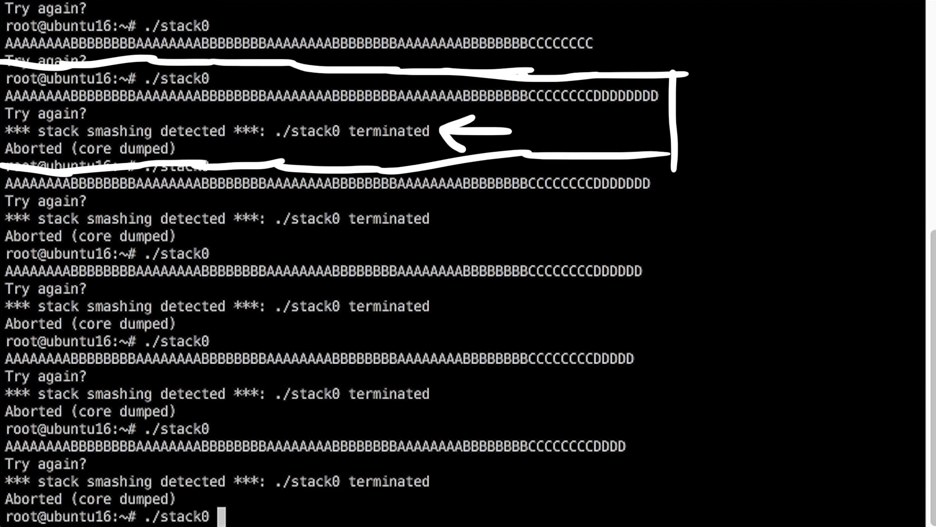
{"action": "key", "text": "Return"}
{"action": "triple_click", "coordinate": [324, 428]}
{"action": "middle_click", "coordinate": [325, 428]}
{"action": "key", "text": "BackSpace"}
{"action": "key", "text": "Return"}
{"action": "key", "text": "Up"}
{"action": "key", "text": "Return"}
{"action": "triple_click", "coordinate": [275, 434]}
{"action": "middle_click", "coordinate": [276, 433]}
{"action": "key", "text": "BackSpace"}
{"action": "key", "text": "Return"}
{"action": "key", "text": "Up"}
{"action": "key", "text": "Return"}
Feed stack0 patterns trimmed to the C's, then clear the screen and try gdb
{"action": "triple_click", "coordinate": [559, 426]}
{"action": "middle_click", "coordinate": [558, 427]}
{"action": "key", "text": "BackSpace"}
{"action": "key", "text": "Return"}
{"action": "key", "text": "Up"}
{"action": "key", "text": "Return"}
{"action": "triple_click", "coordinate": [584, 448]}
{"action": "middle_click", "coordinate": [583, 447]}
{"action": "key", "text": "BackSpace"}
{"action": "key", "text": "Return"}
{"action": "key", "text": "ctrl+l"}
{"action": "type", "text": "gdb"}
{"action": "key", "text": "Return"}
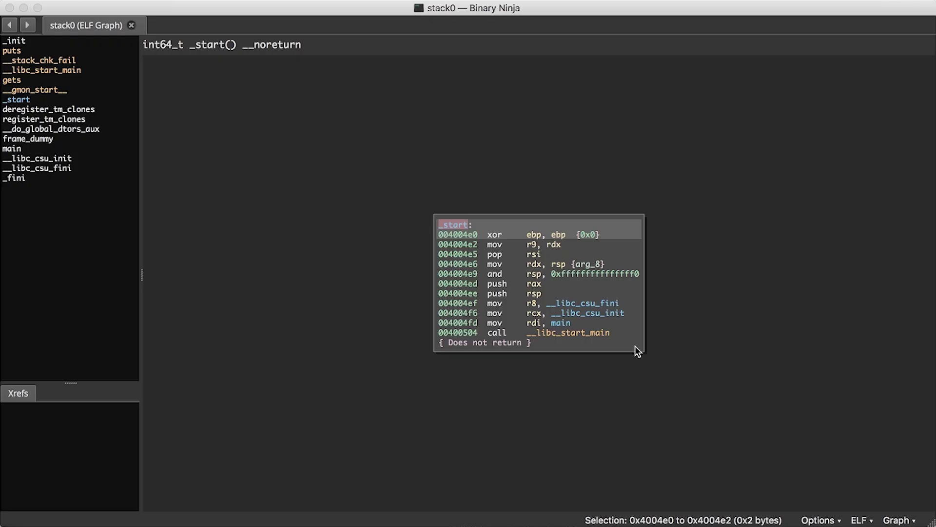
Open the main function's graph view in Binary Ninja
{"action": "left_click", "coordinate": [560, 322]}
{"action": "double_click", "coordinate": [560, 322]}
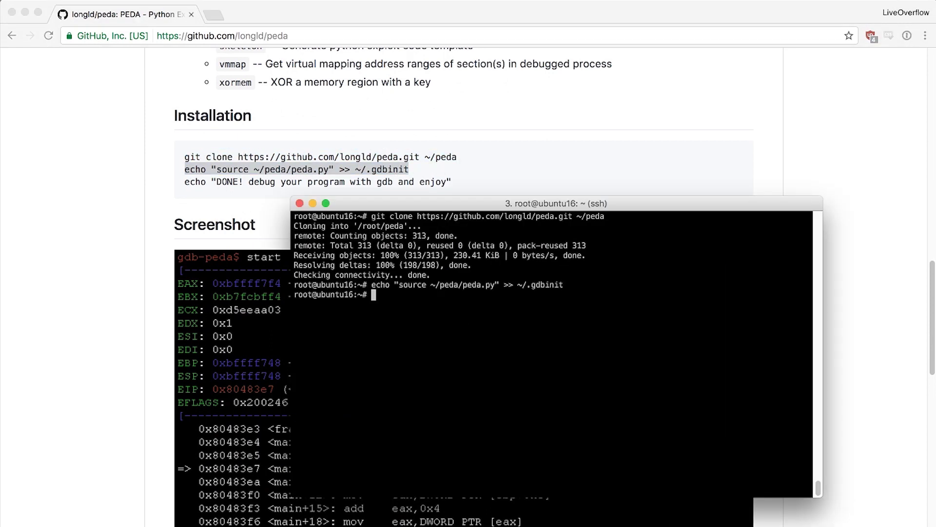
Debug stack0 in gdb, break at *0x400632, and continue to that breakpoint
{"action": "key", "text": "Return"}
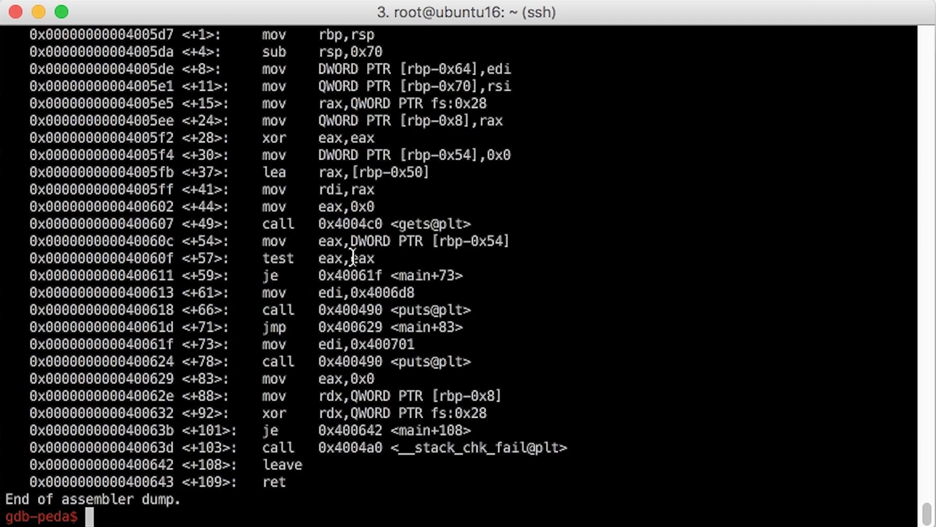
{"action": "type", "text": "break *0x0000000000400632"}
{"action": "key", "text": "Return"}
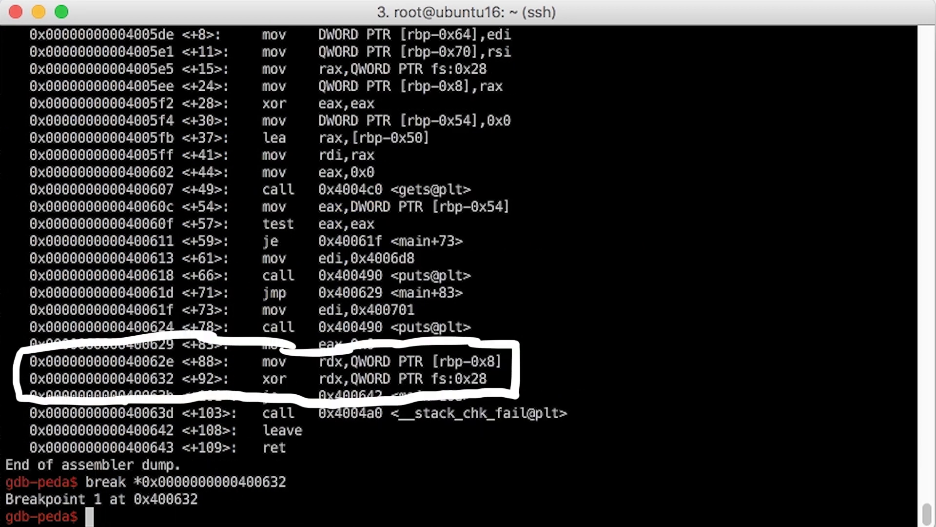
{"action": "type", "text": "c"}
{"action": "key", "text": "Return"}
{"action": "scroll", "coordinate": [245, 430], "scroll_direction": "up", "scroll_amount": 1}
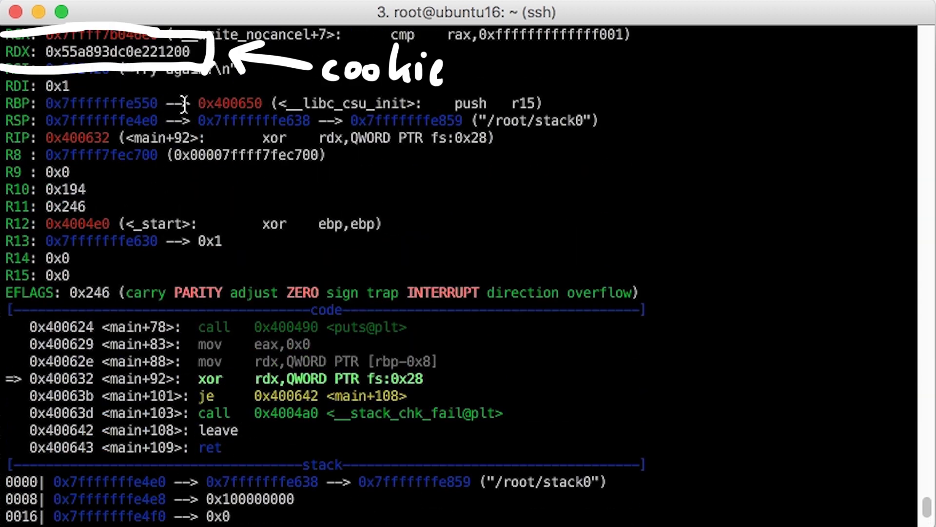
Search memory for the RDX cookie value and list the process mappings
{"action": "double_click", "coordinate": [151, 53]}
{"action": "key", "text": "ctrl+l"}
{"action": "type", "text": "find 0x55a893dc0e221200"}
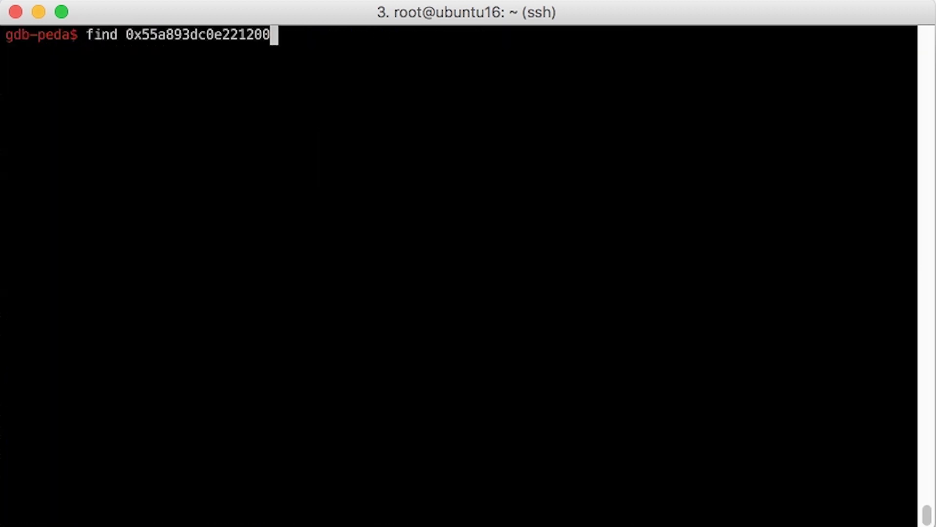
{"action": "key", "text": "Return"}
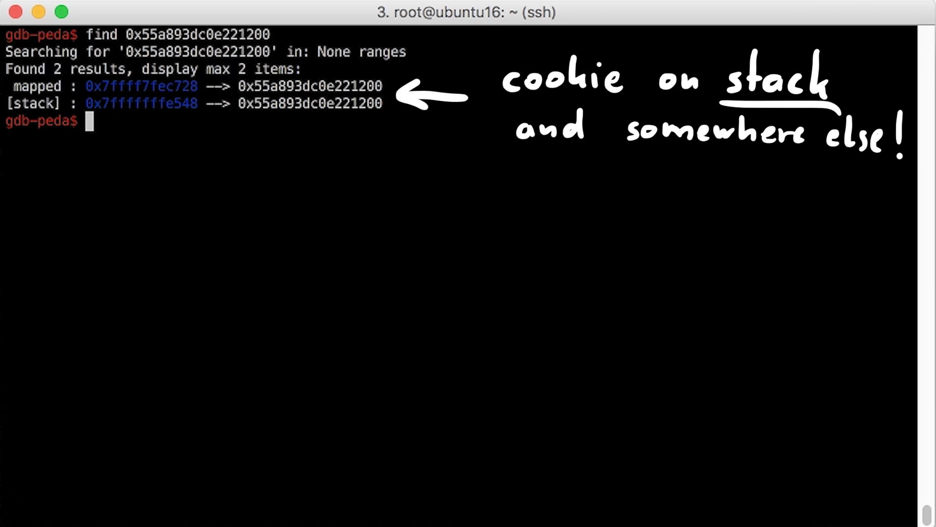
{"action": "type", "text": "info proc mappings"}
{"action": "key", "text": "Return"}
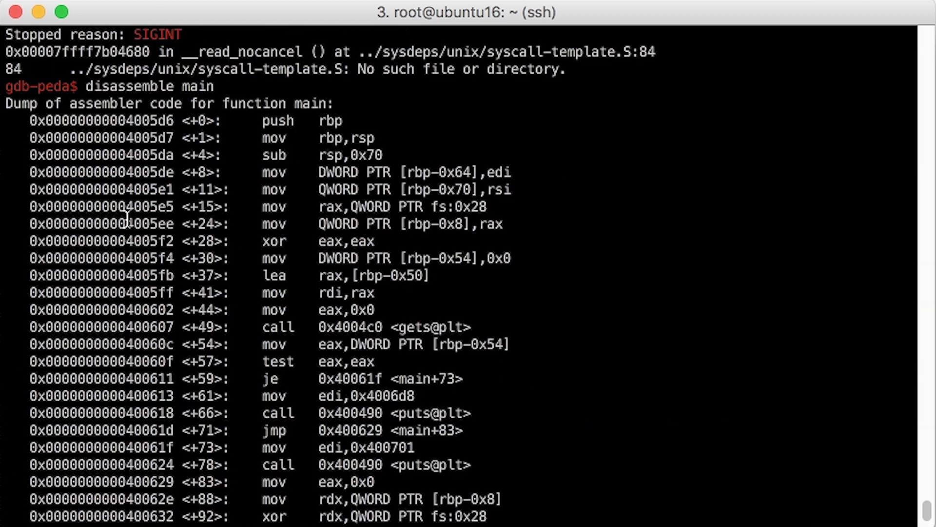
{"action": "type", "text": "find 0x1cfa7d019a583400"}
{"action": "key", "text": "Return"}
{"action": "type", "text": "set {long}0x7ffff7fec728=0x4141414141414141"}
{"action": "key", "text": "Return"}
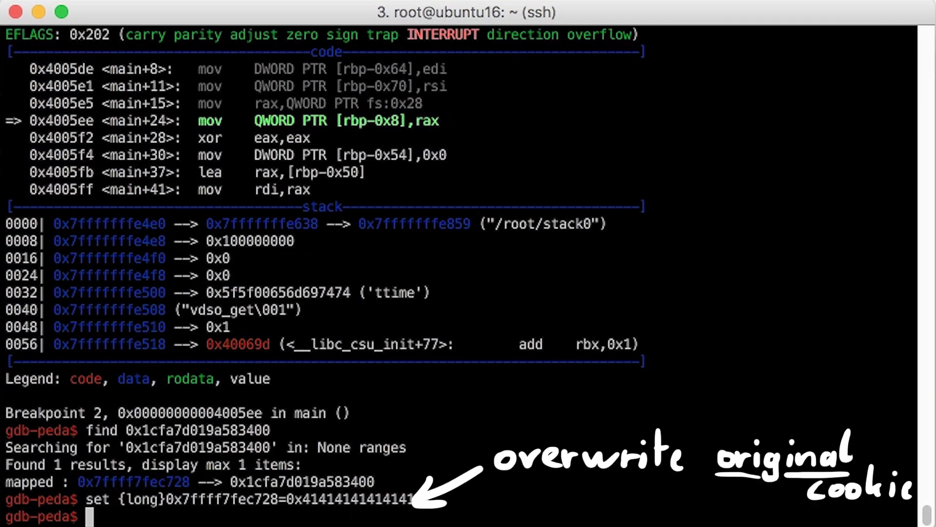
{"action": "type", "text": "x/gx 0x7ffff7fec728"}
{"action": "key", "text": "Return"}
{"action": "type", "text": "c"}
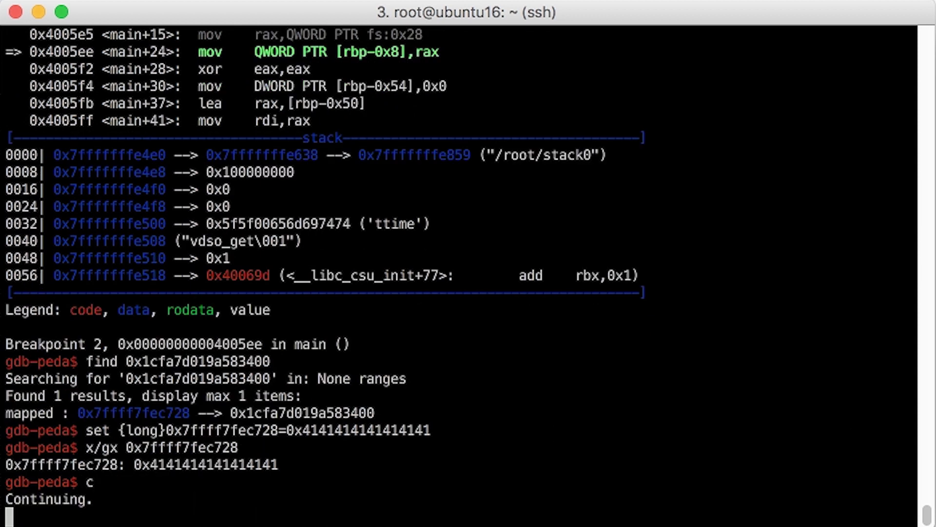
{"action": "type", "text": "AAAAAAAAAAAAAAAAAAAAA"}
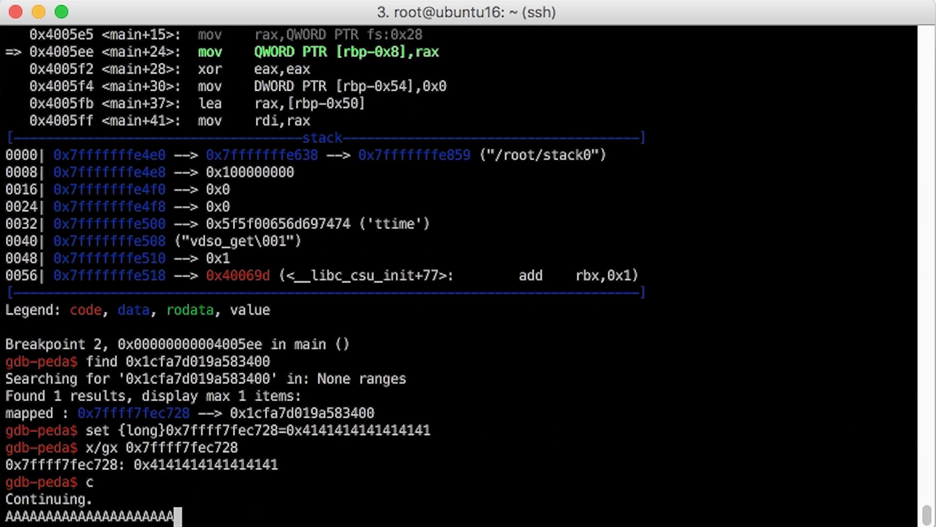
{"action": "type", "text": "AAAAAAAAAAAAAAAAA"}
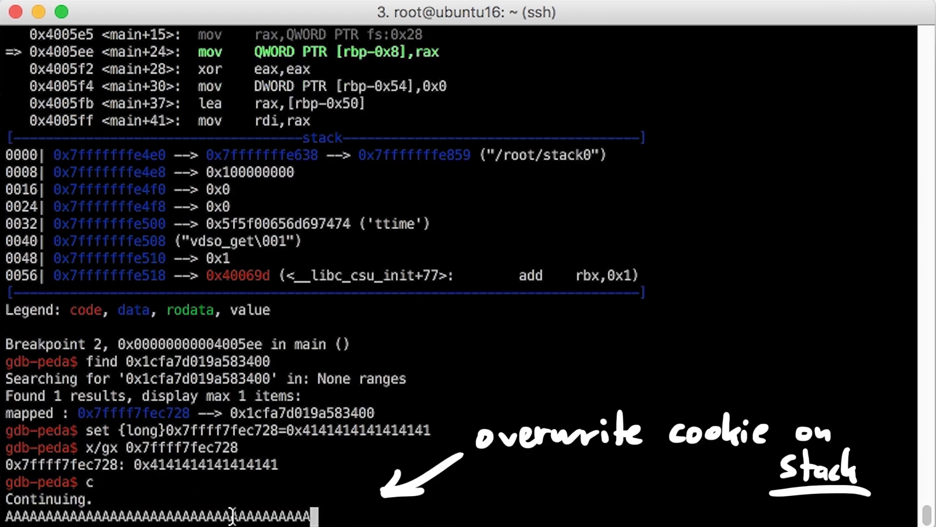
{"action": "type", "text": "AAAAAAAAAAAAAAAAAAAAAAAAAAAAAAAAAAAAAAAAAAAAAAAAAAAAAAAAAAAAAAAAAAAAAAAAAAAAAAAAAAAAAAAAAAAAAAAAAAAAAAAAAAAAAAAAAAAAA"}
{"action": "key", "text": "Return"}
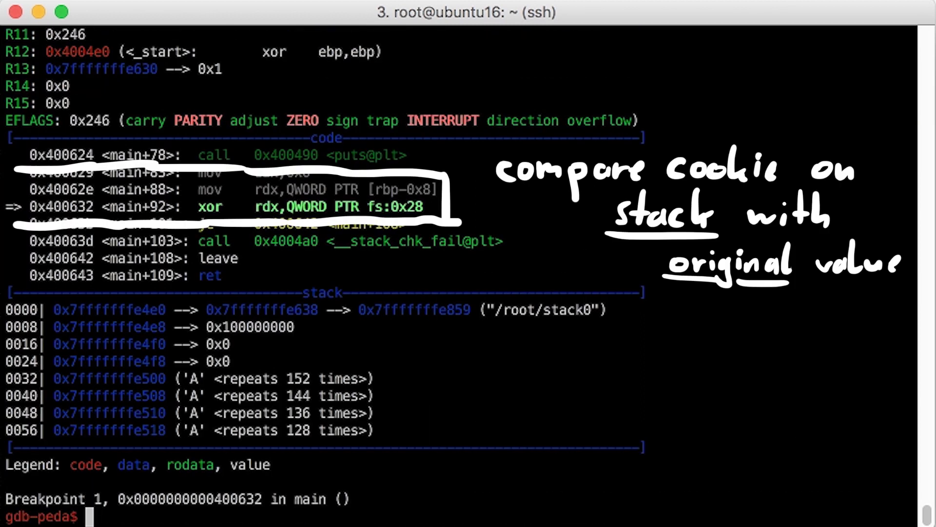
{"action": "scroll", "coordinate": [480, 373], "scroll_direction": "up", "scroll_amount": 4}
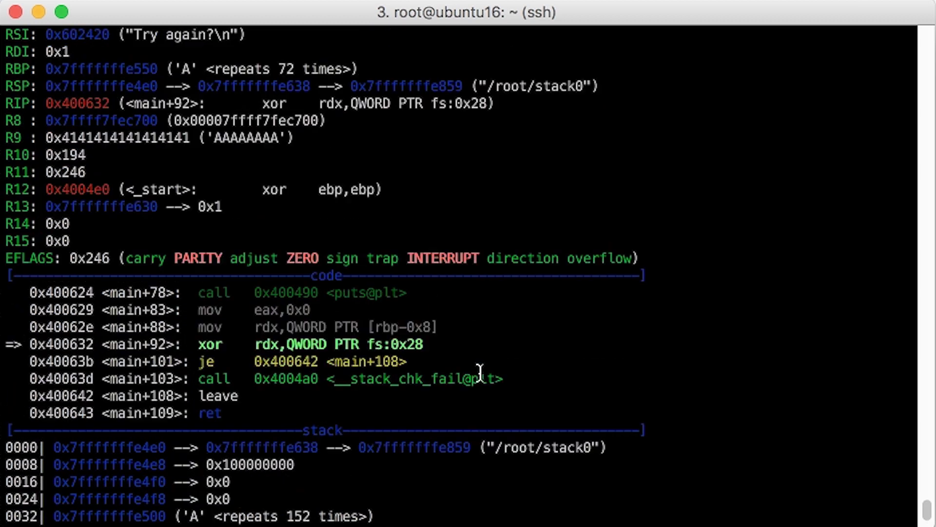
{"action": "scroll", "coordinate": [480, 373], "scroll_direction": "up", "scroll_amount": 1}
{"action": "scroll", "coordinate": [479, 373], "scroll_direction": "up", "scroll_amount": 2}
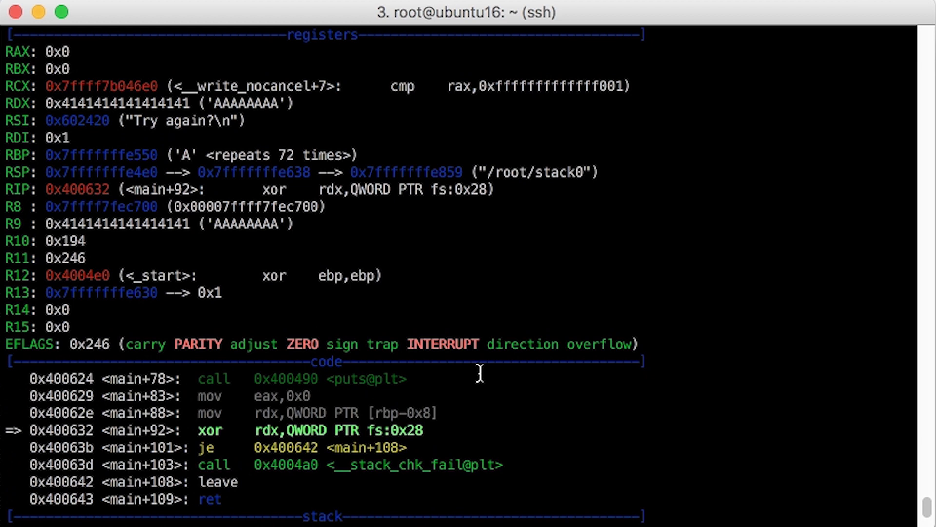
{"action": "type", "text": "x/gx 0x7ffff7fec728"}
Read back 0x7ffff7fec728, then single-step through je, leave and ret until SIGSEGV
{"action": "key", "text": "Return"}
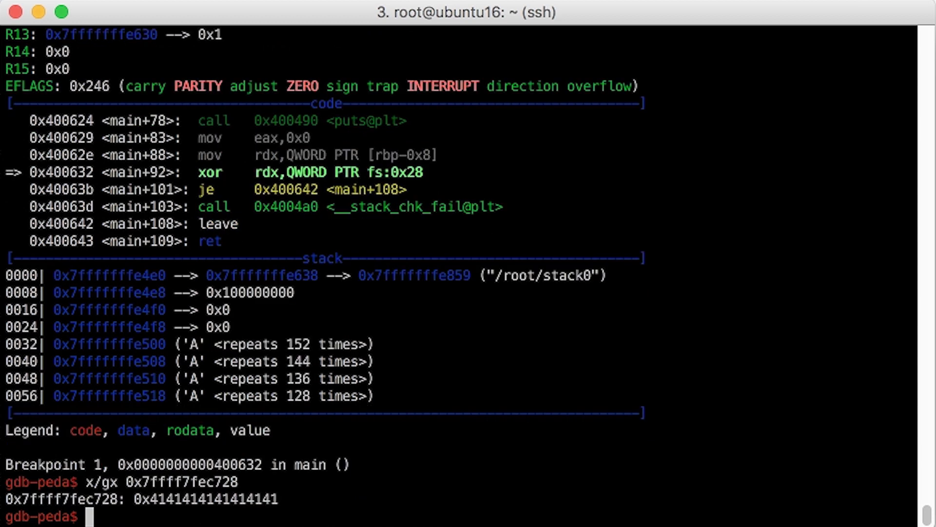
{"action": "type", "text": "si"}
{"action": "key", "text": "Return"}
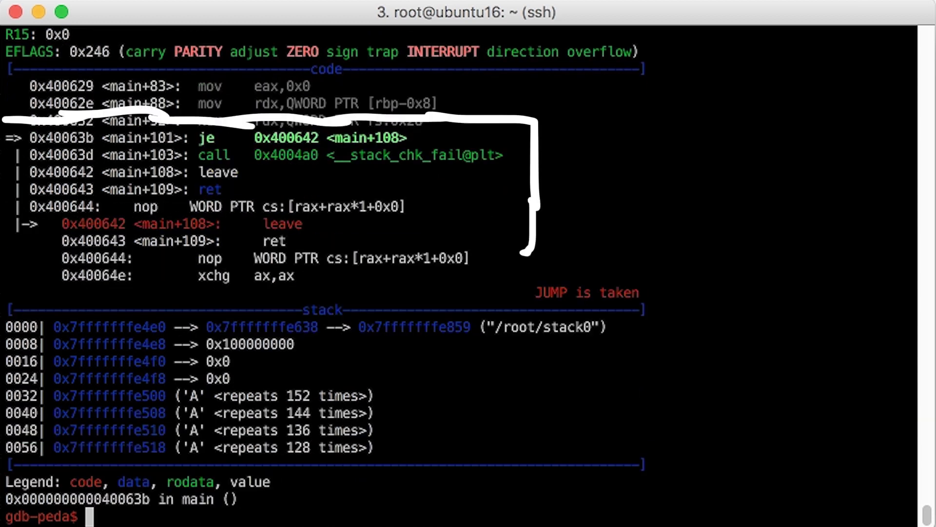
{"action": "key", "text": "Return"}
{"action": "key", "text": "Return"}
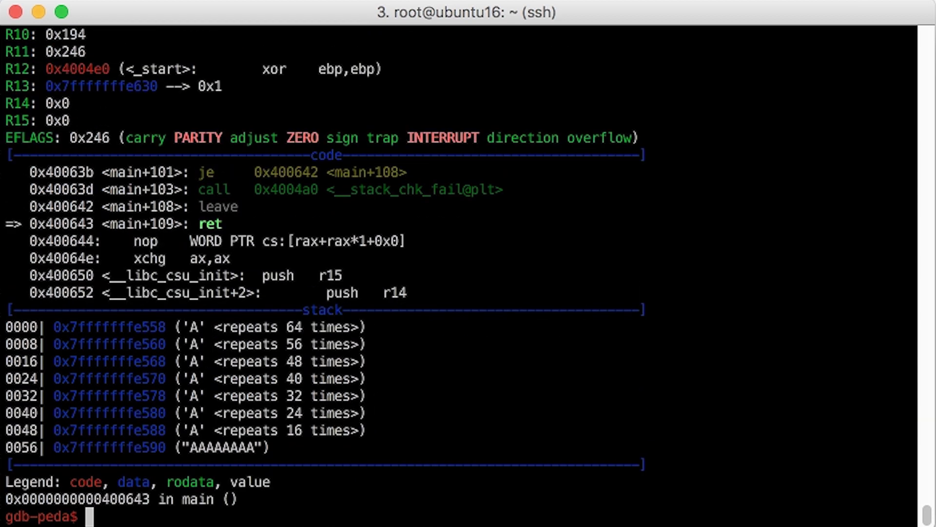
{"action": "key", "text": "Return"}
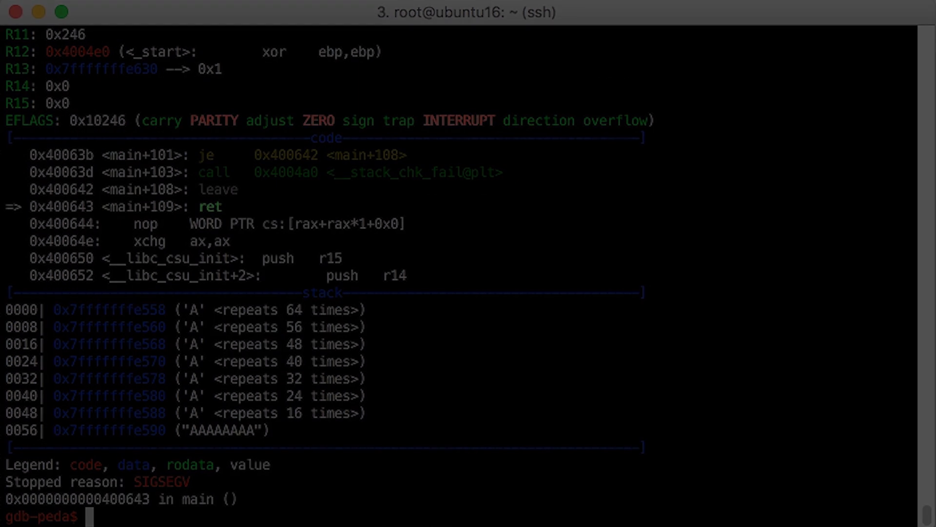
{"action": "type", "text": "41414141414141"}
{"action": "key", "text": "Return"}
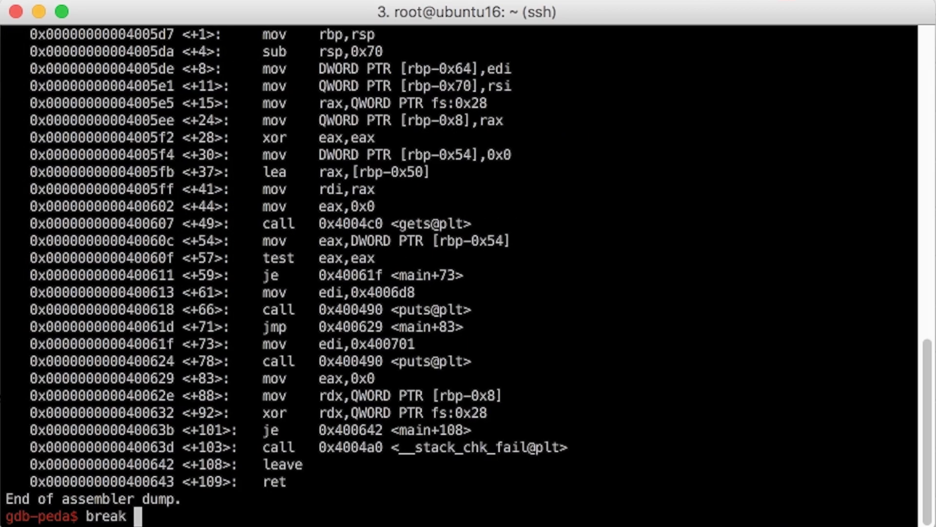
{"action": "type", "text": "*"}
{"action": "key", "text": "super+v"}
{"action": "key", "text": "Return"}
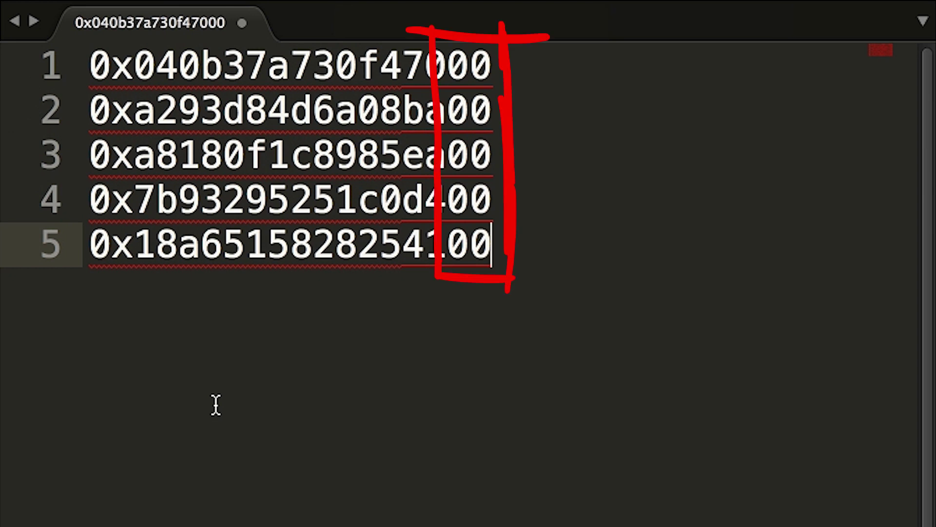
{"action": "key", "text": "Left"}
{"action": "key", "text": "Left"}
{"action": "key", "text": "shift+Left"}
{"action": "key", "text": "shift+Left"}
{"action": "key", "text": "shift+Left"}
{"action": "left_click", "coordinate": [211, 501]}
{"action": "key", "text": "Return"}
{"action": "key", "text": "Return"}
{"action": "type", "text": "00 41 25 28 58 51 a6 18"}
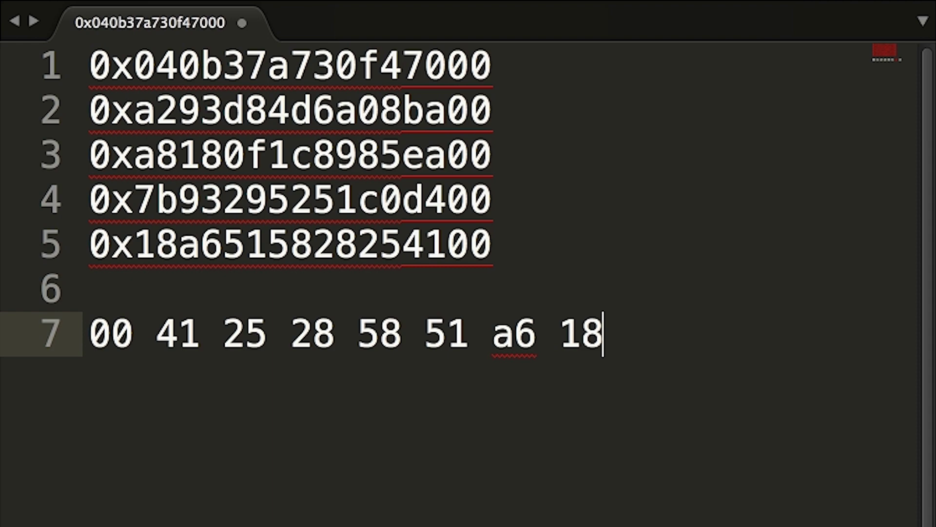
{"action": "type", "text": "-get install gcc-multilib"}
Install gcc-multilib, compile stack0.c as 32-bit stack0_32, and run it with test input
{"action": "key", "text": "Return"}
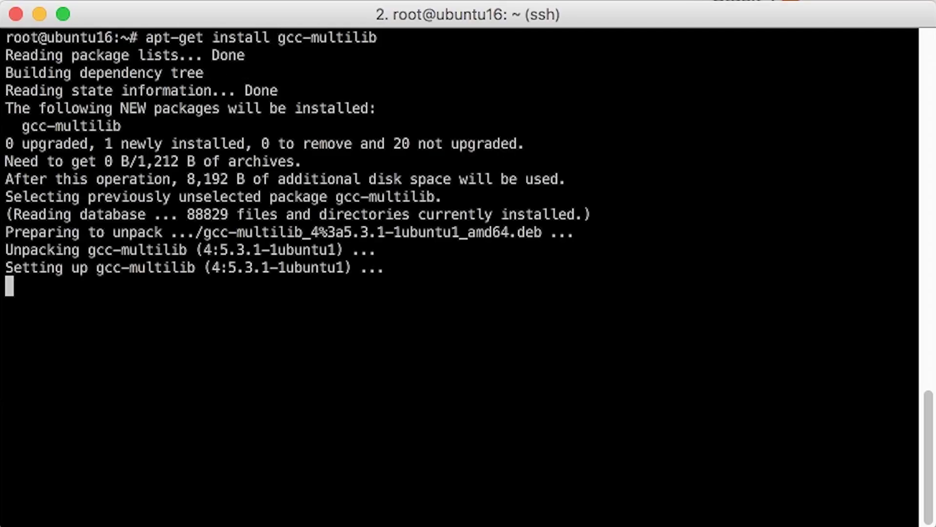
{"action": "type", "text": "gcc -m32 stack0.c -o stack0_32 file stack0_"}
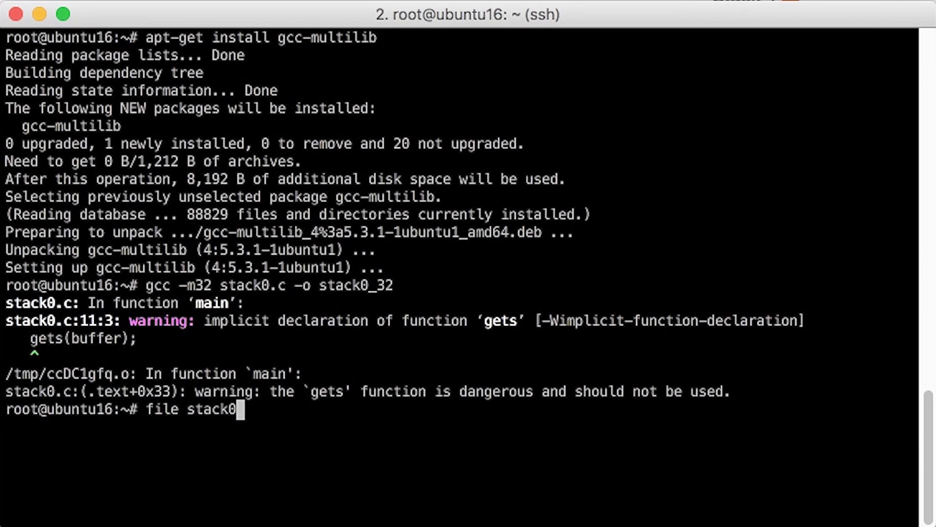
{"action": "type", "text": "32"}
{"action": "key", "text": "Return"}
{"action": "key", "text": "ctrl+l"}
{"action": "type", "text": "./stack0_32 AAAAAAAABBBBBBBBCCCCCCCCDDDDDDDDAAAAAAAABBBBBBBBCCCCCCCCDDDDDDDDEEEEEEEE ./stack0_32 AAAAAAAABBBBBBBBCCCCCCCCDDDDDDDDAAAAAAAABBBBBBBBCCCCCCCCDDDDDDDDEEEE ./stack0_32 AAAAAAAABBBBBBBBCCCCCCCCDDDDDDDDAAAAAAAABBBBBBBBCCCCCCCCDDDDDDDDE ./stack0_32 AAAAAAAABBBBBBBBCCCCCCCCDDDDDDDDAAAAAAAABBBBBBBBCCCCCCCCDDDDDDDD ./stack0_32 AAAAAAAABBBBBBBBCCCCCCCCDDDDDDDDAAAAAAAABBBBBBBBCCCCCCCCDDDDDDDD "}
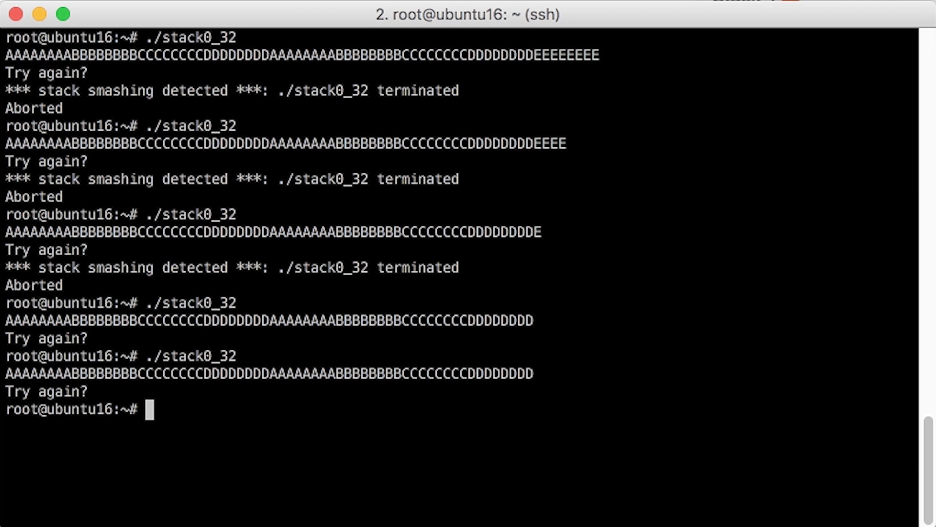
{"action": "type", "text": "_32"}
Break stack0_32 in gdb at 0x080484aa and read the cookie 0x496ea300 from eax
{"action": "key", "text": "Return"}
{"action": "type", "text": "disas main"}
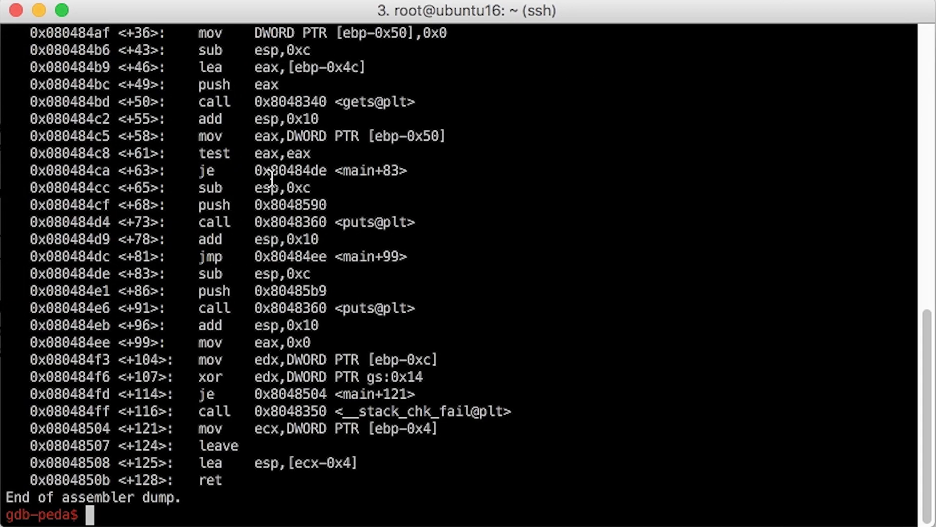
{"action": "scroll", "coordinate": [272, 178], "scroll_direction": "up", "scroll_amount": 5}
{"action": "scroll", "coordinate": [698, 228], "scroll_direction": "up", "scroll_amount": 1}
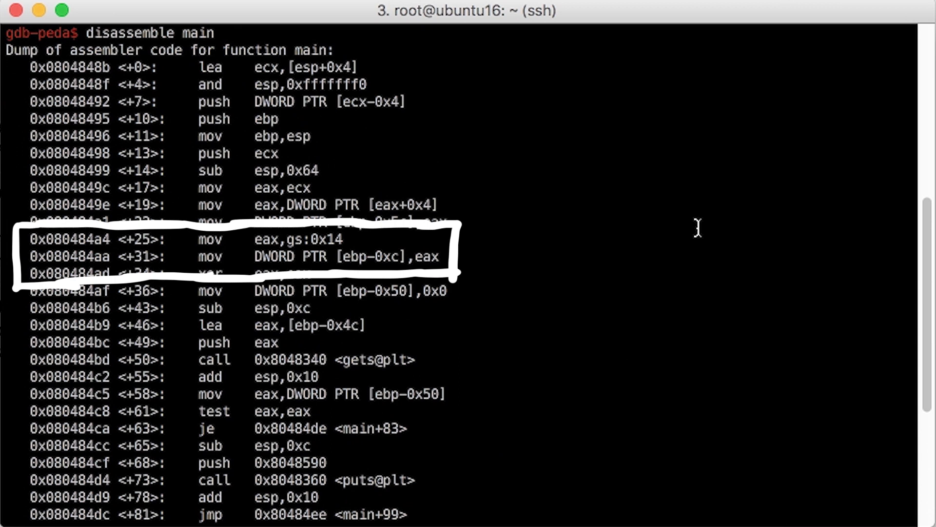
{"action": "double_click", "coordinate": [85, 261]}
{"action": "type", "text": "break *0x080484aa"}
{"action": "key", "text": "Return"}
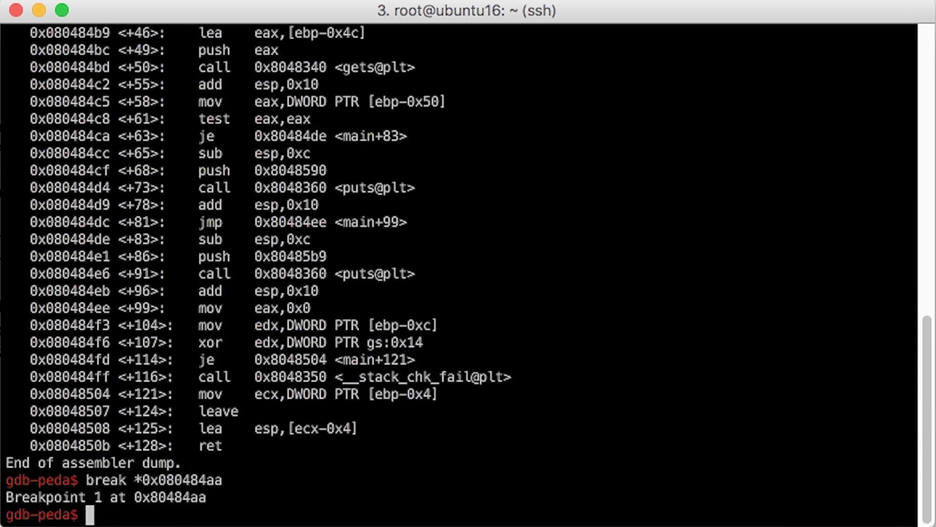
{"action": "type", "text": "p $eax"}
{"action": "key", "text": "Return"}
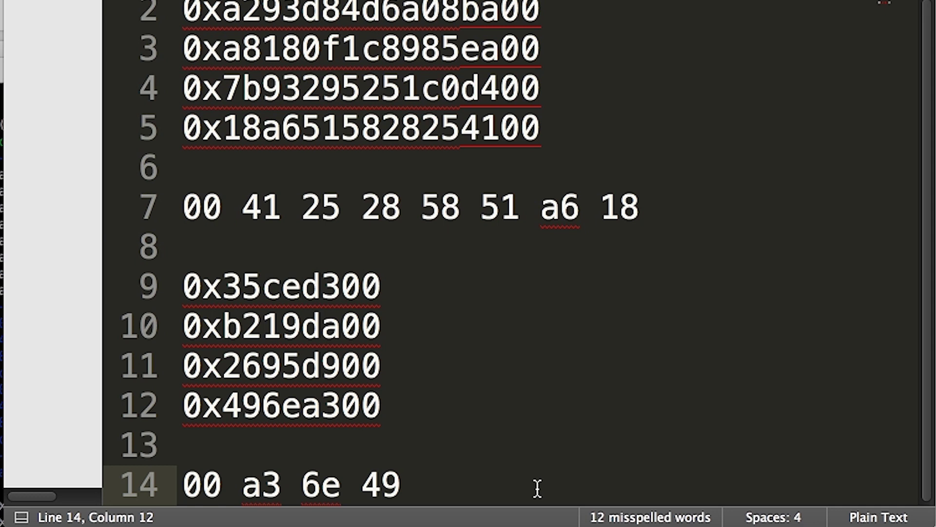
{"action": "type", "text": "f"}
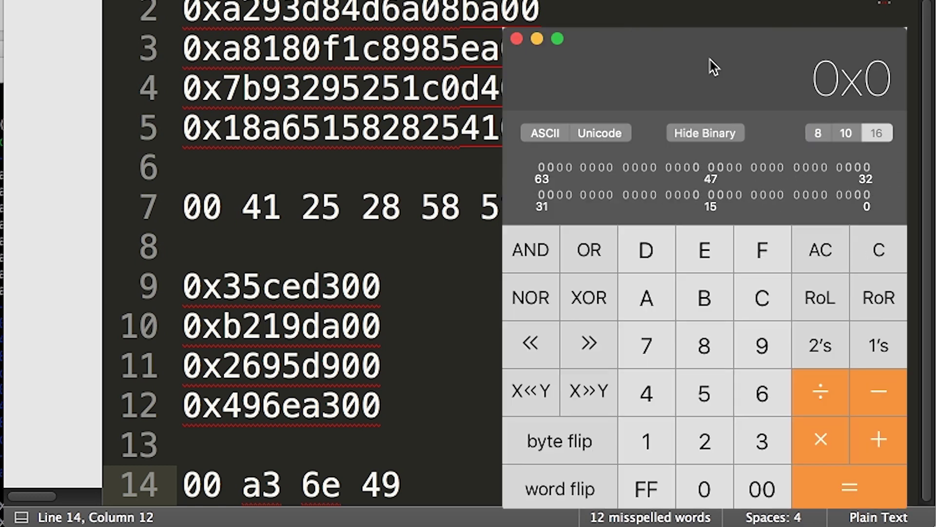
{"action": "type", "text": "fffff"}
Convert hex FFFFFF to decimal 16777215 in programmer-mode Calculator
{"action": "key", "text": "super+0"}
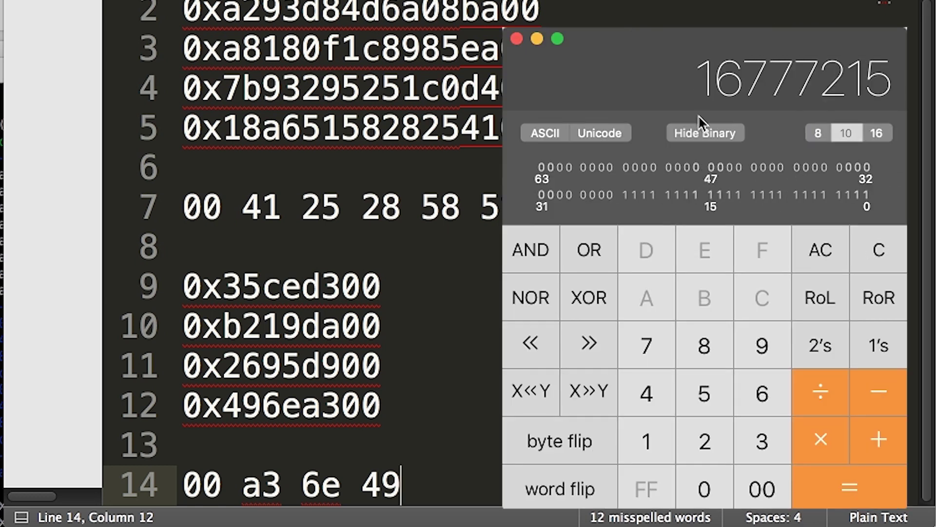